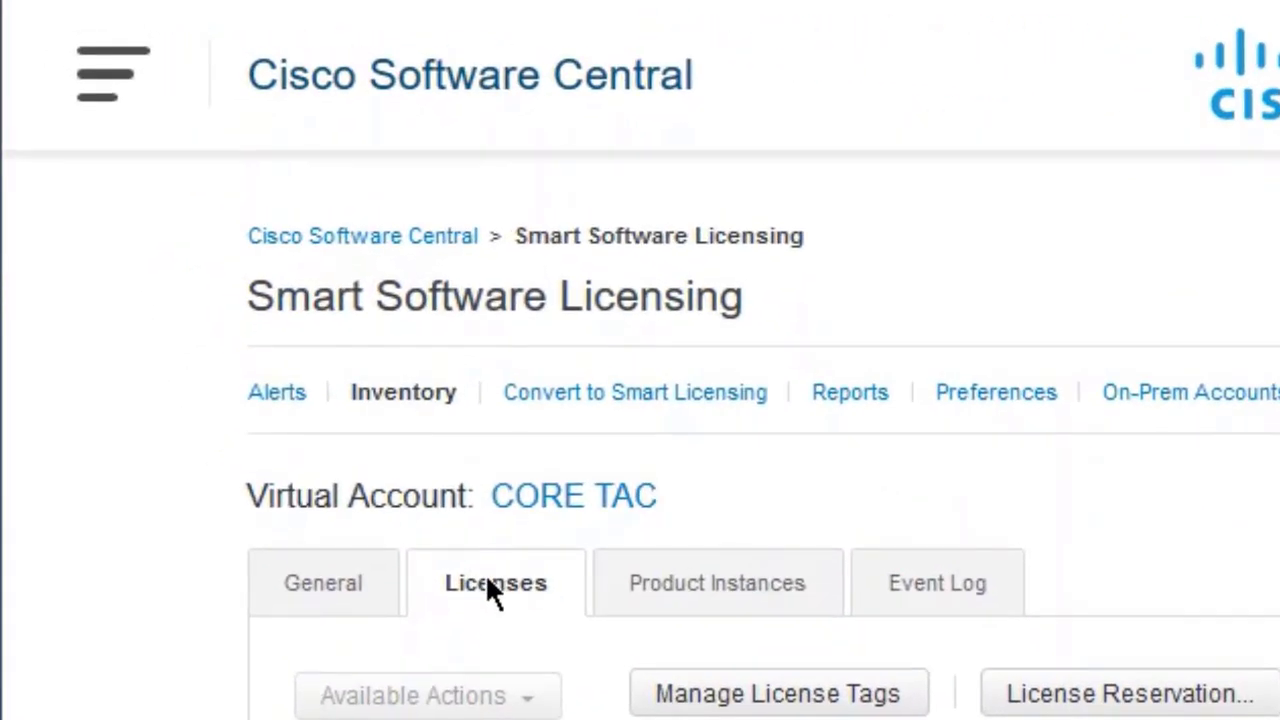
# - View the CORE TAC virtual account's licenses and locate the switch-1 product instance
pyautogui.click(485, 585)
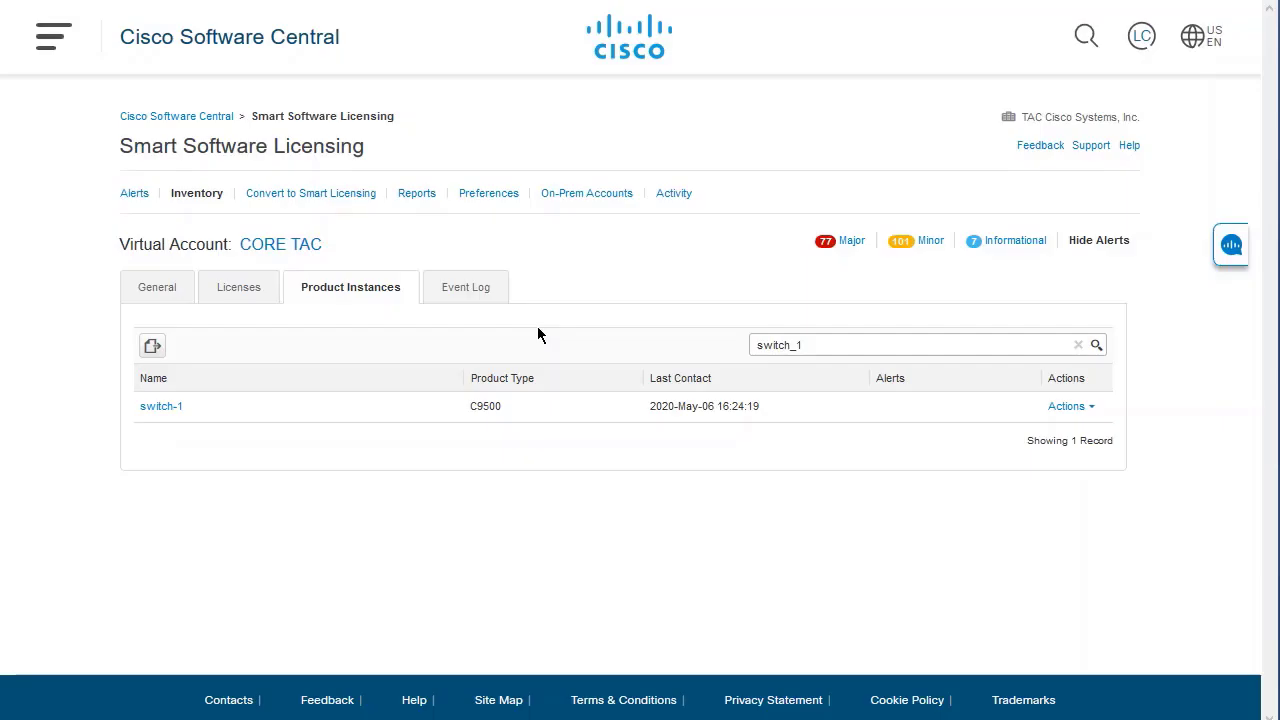
pyautogui.click(364, 291)
# - Remove the switch-1 product instance from CORE TAC via Actions > Remove and confirm
pyautogui.click(161, 406)
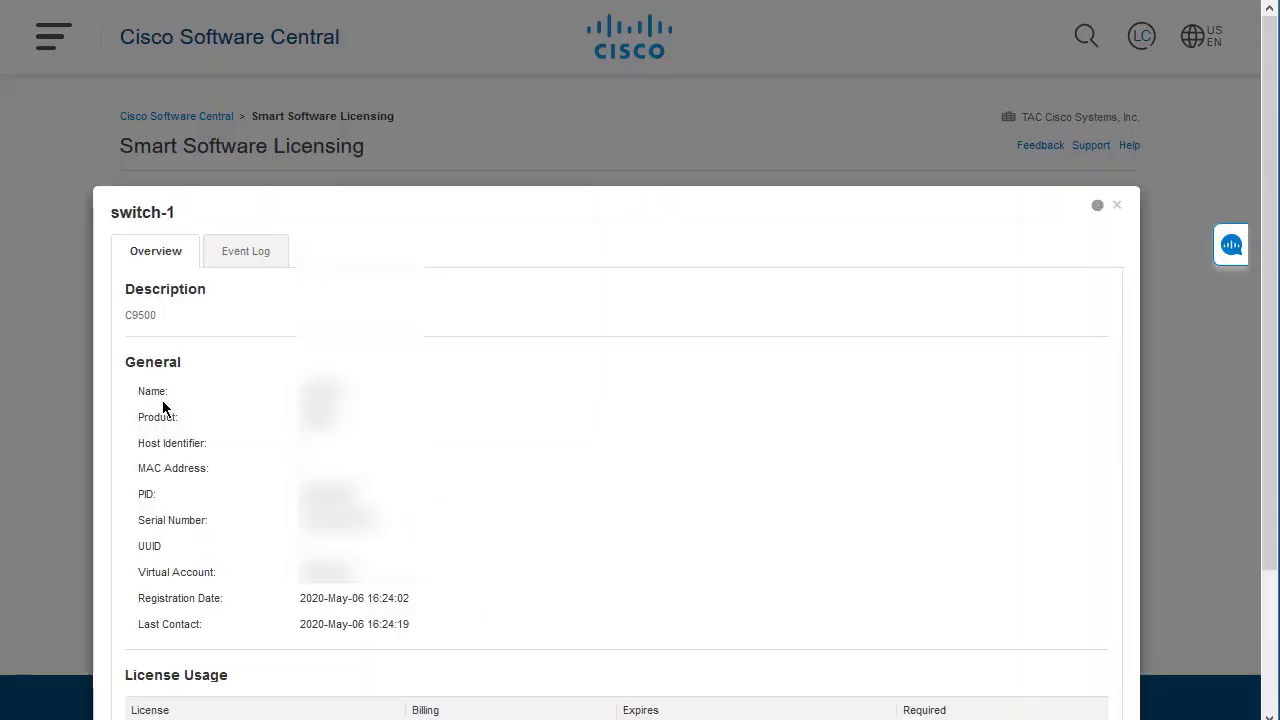
pyautogui.scroll(-3, 490, 396)
pyautogui.scroll(-3, 490, 396)
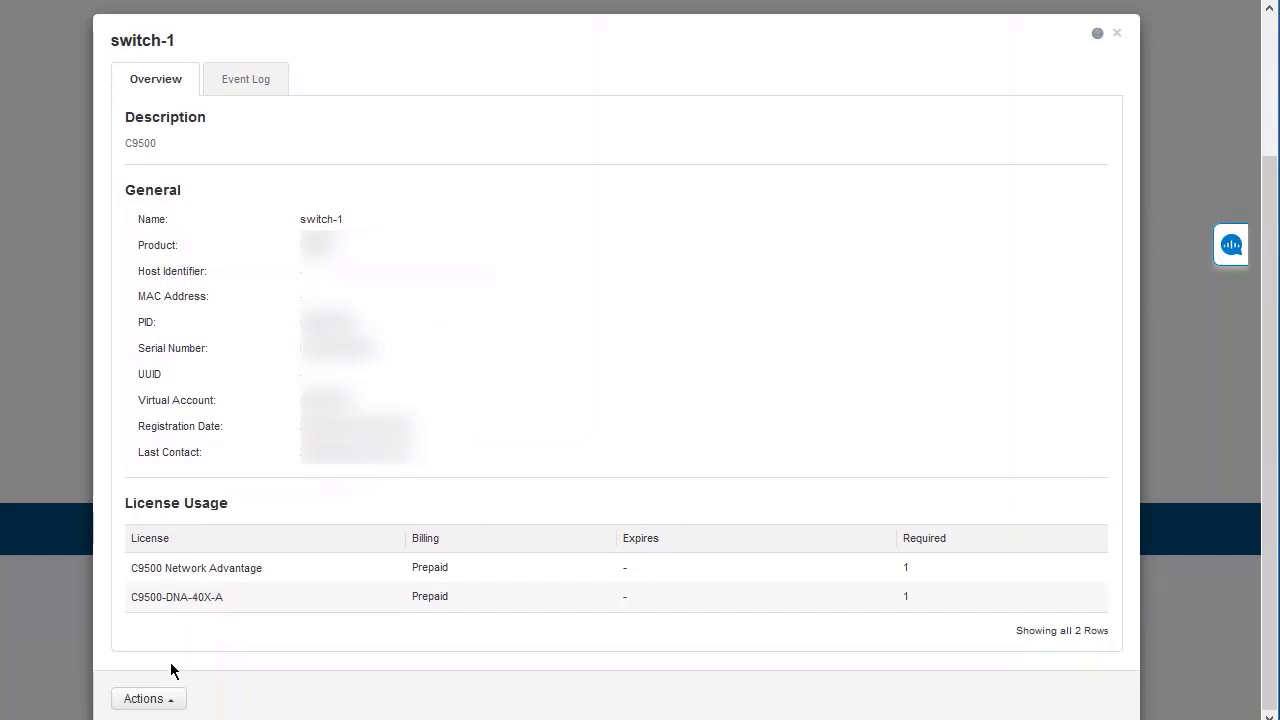
pyautogui.click(143, 699)
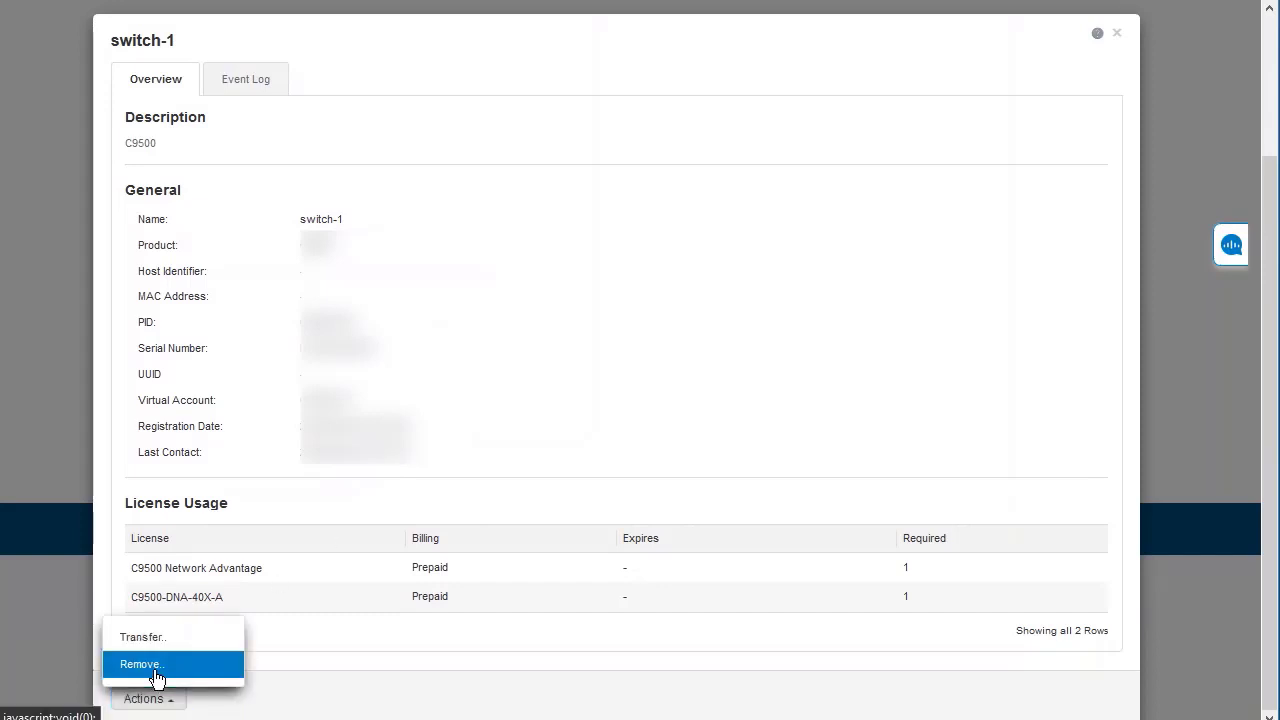
pyautogui.click(156, 666)
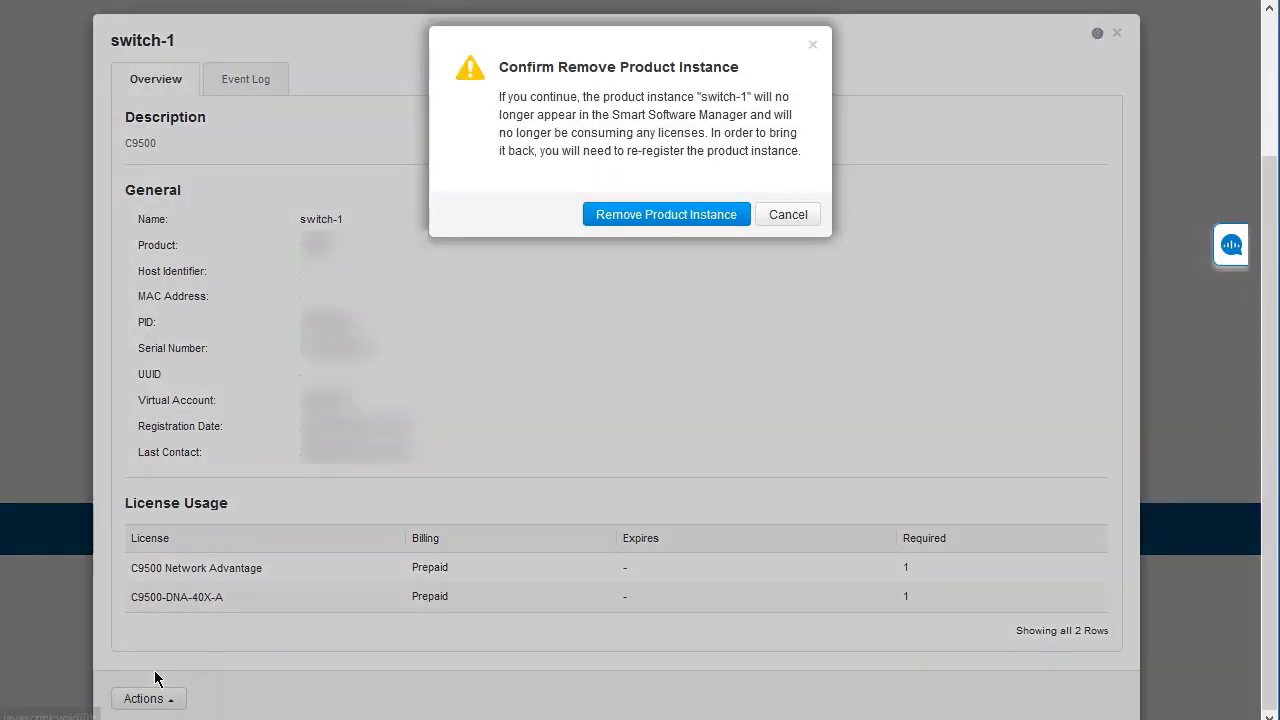
pyautogui.click(660, 214)
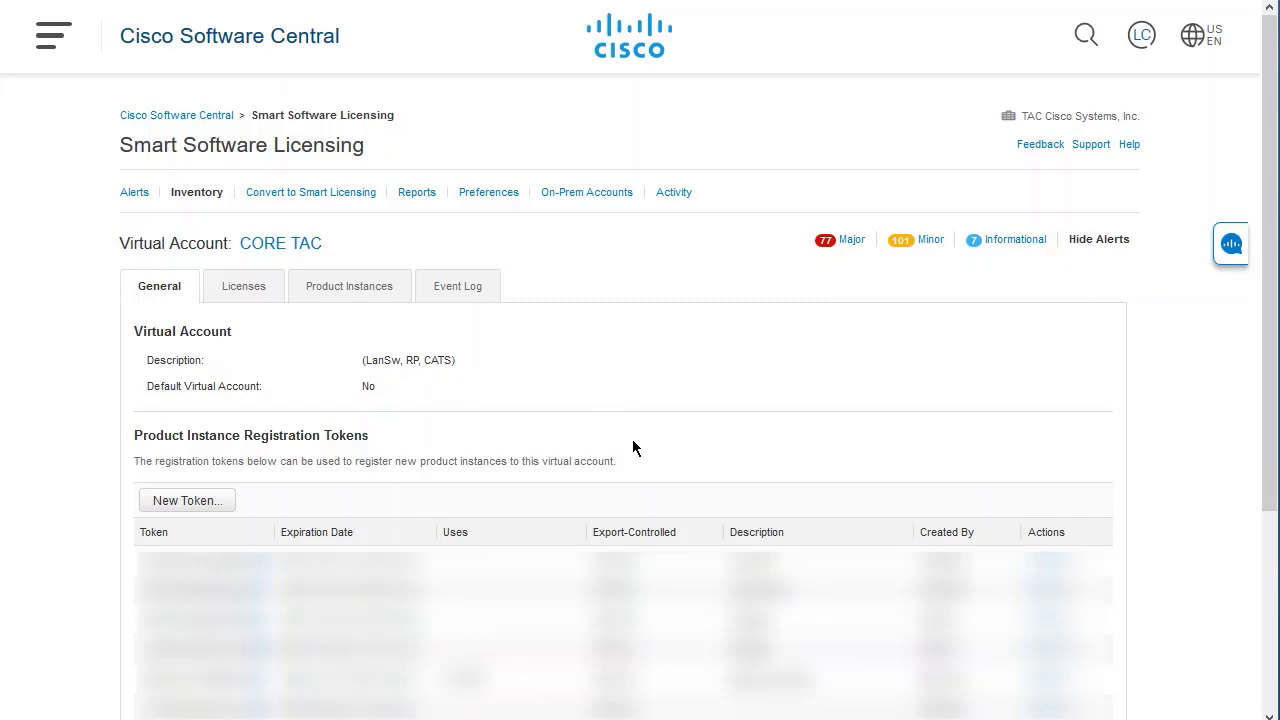
# - Start a new registration token for CORE TAC and describe it as 'example' with 30-day expiry
pyautogui.click(185, 500)
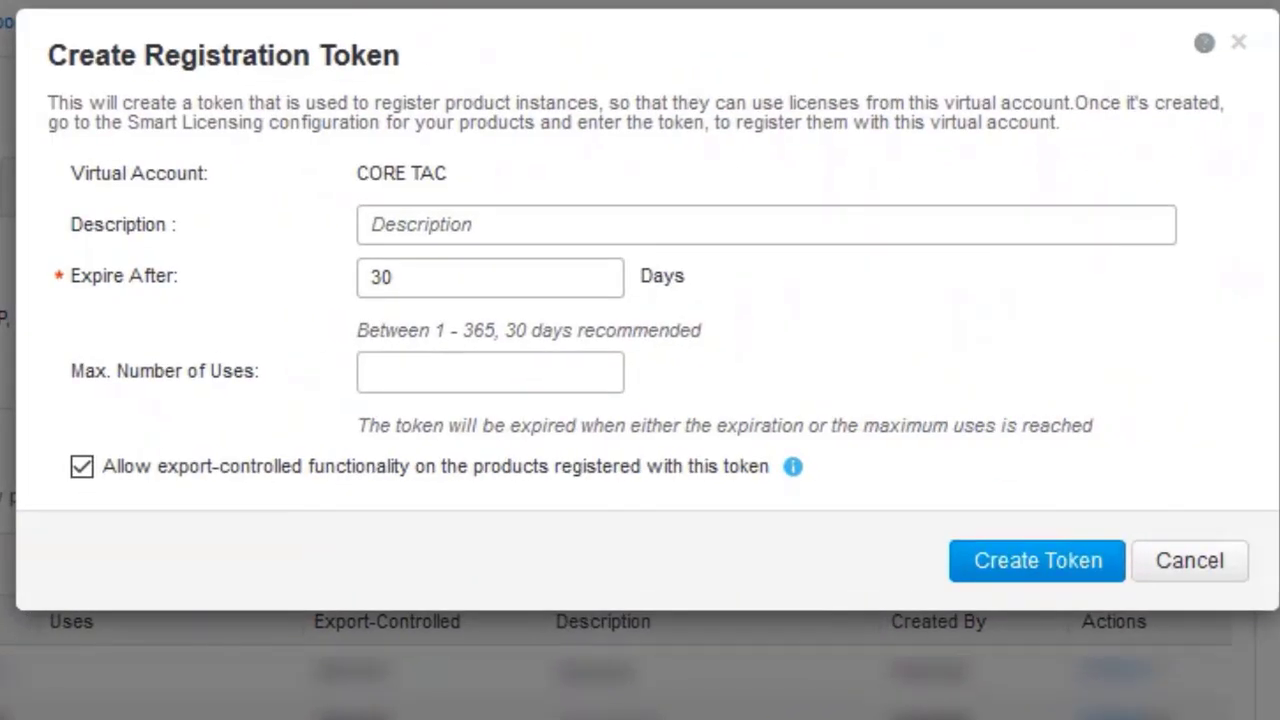
pyautogui.click(664, 224)
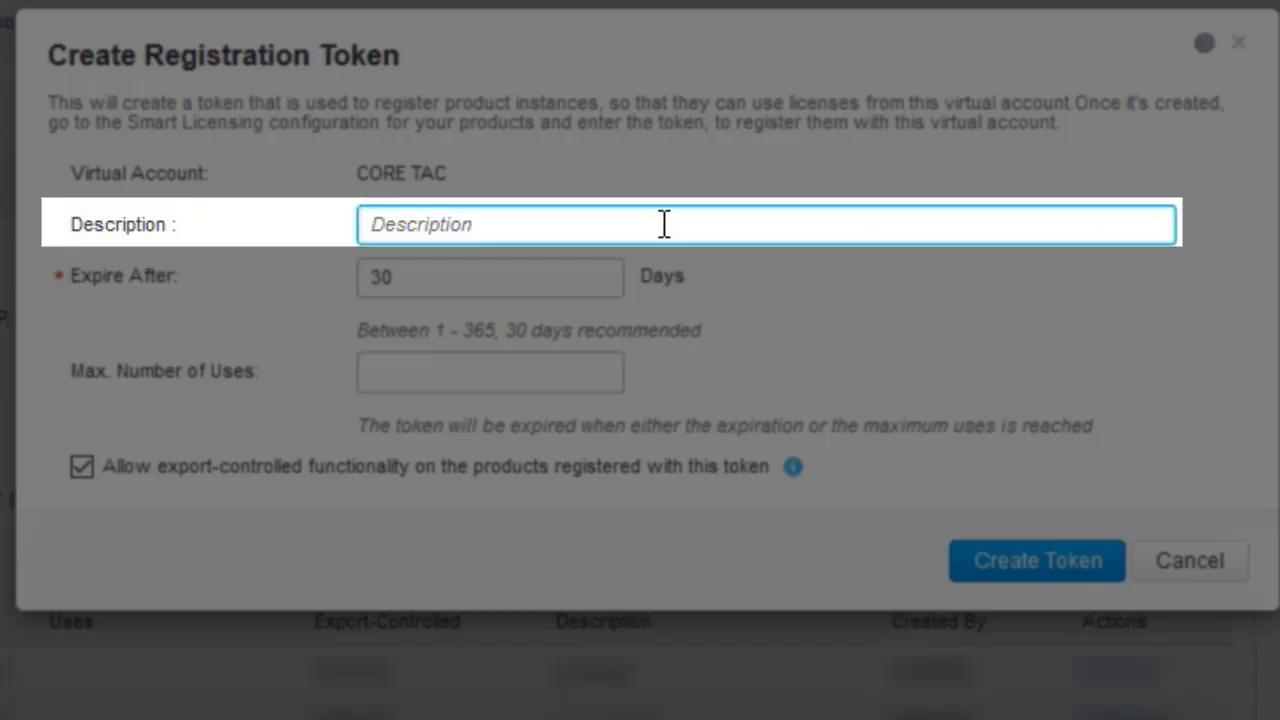
pyautogui.write('example')
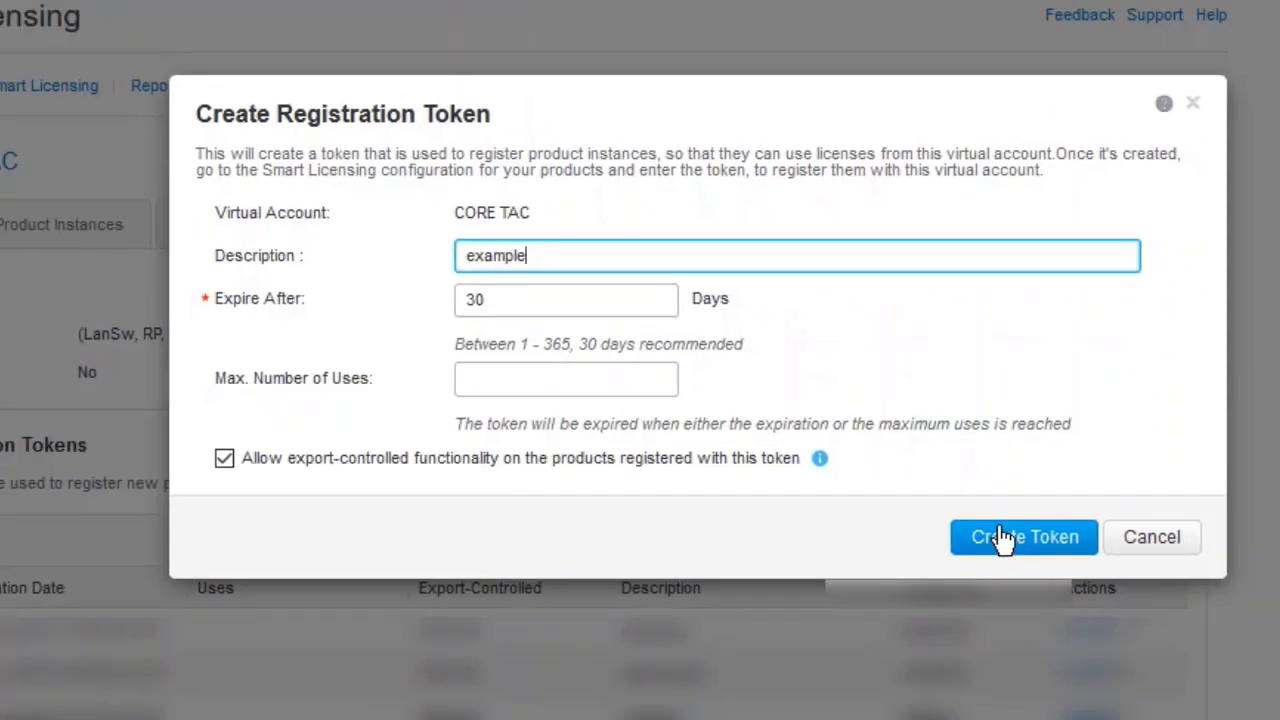
# - Create the 'example' token so it appears in CORE TAC's registration token list
pyautogui.click(1037, 560)
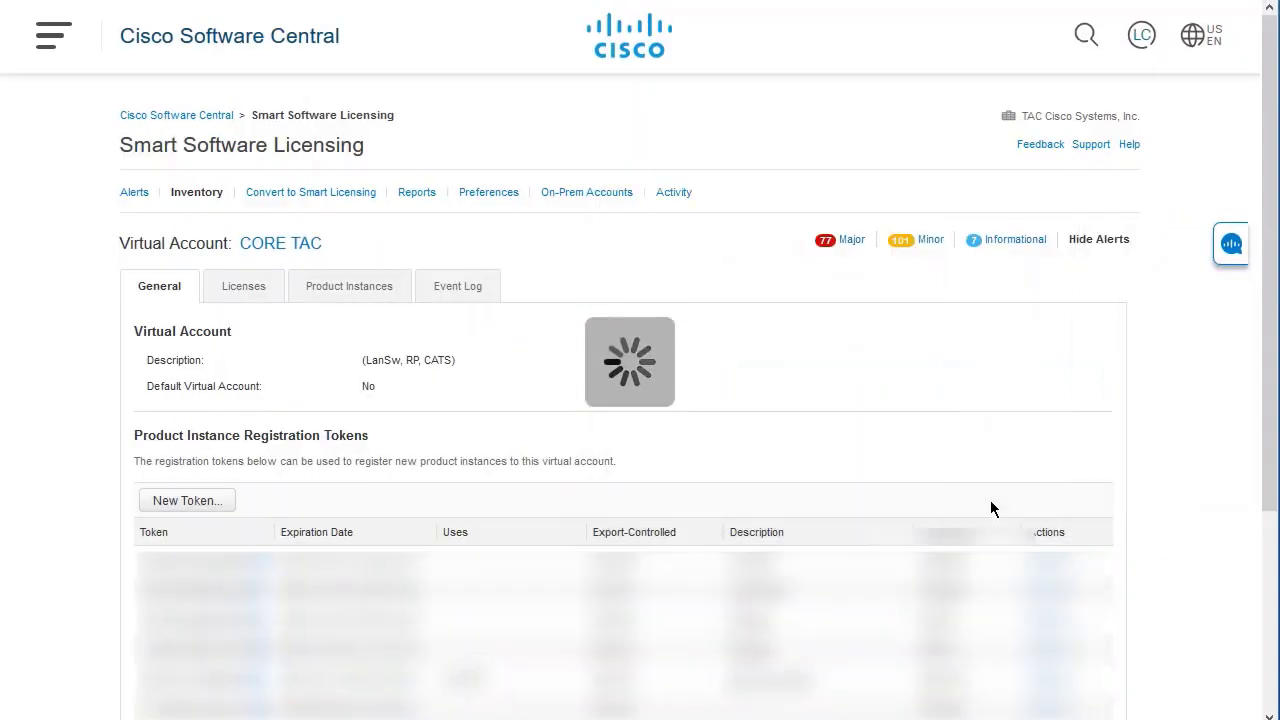